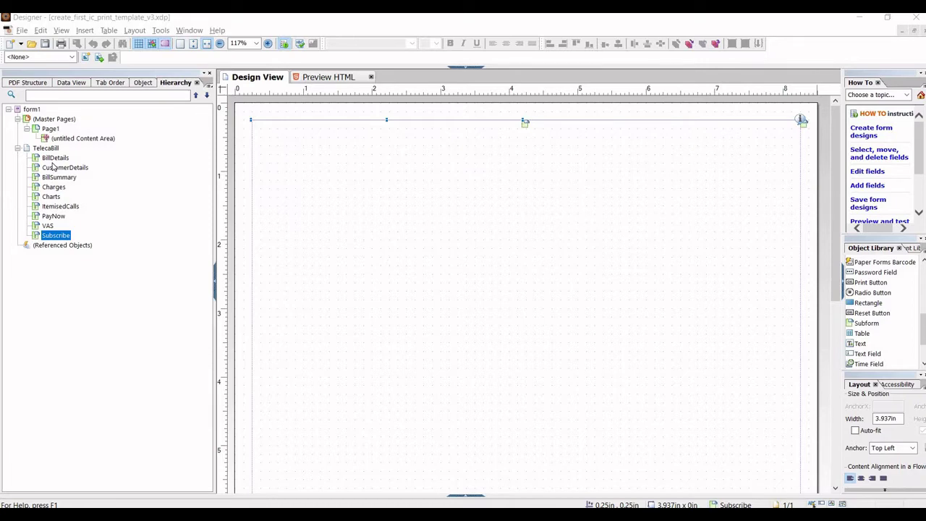
Step: Create a new blank form with the default page size, portrait orientation and one page
{"action": "left_click", "coordinate": [23, 32]}
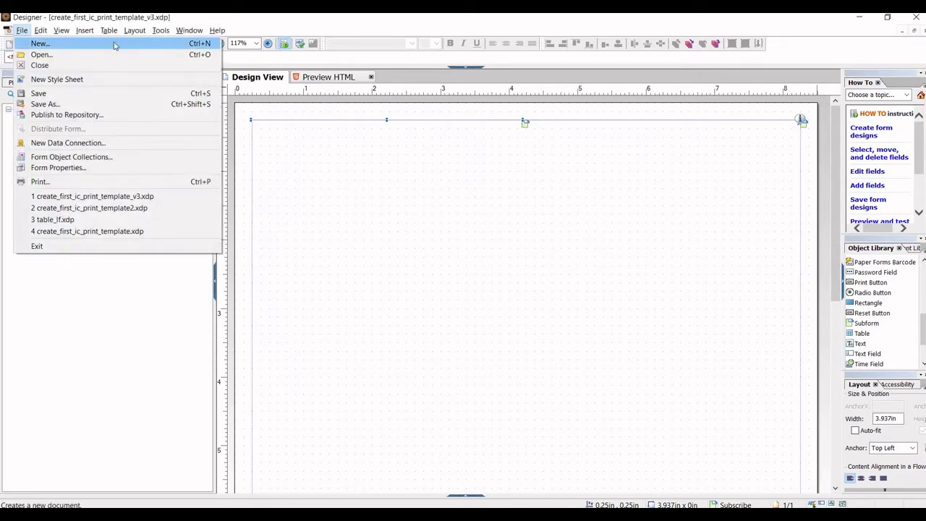
{"action": "left_click", "coordinate": [113, 46]}
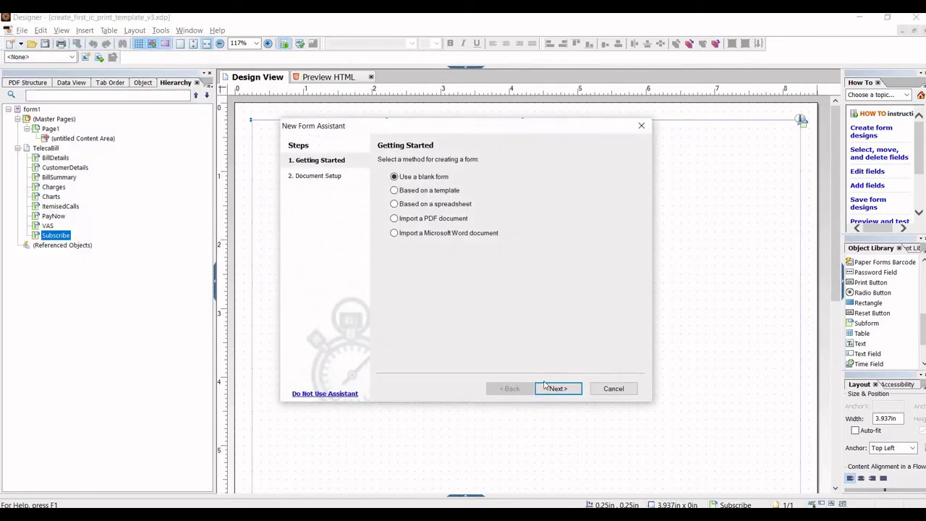
{"action": "left_click", "coordinate": [554, 391]}
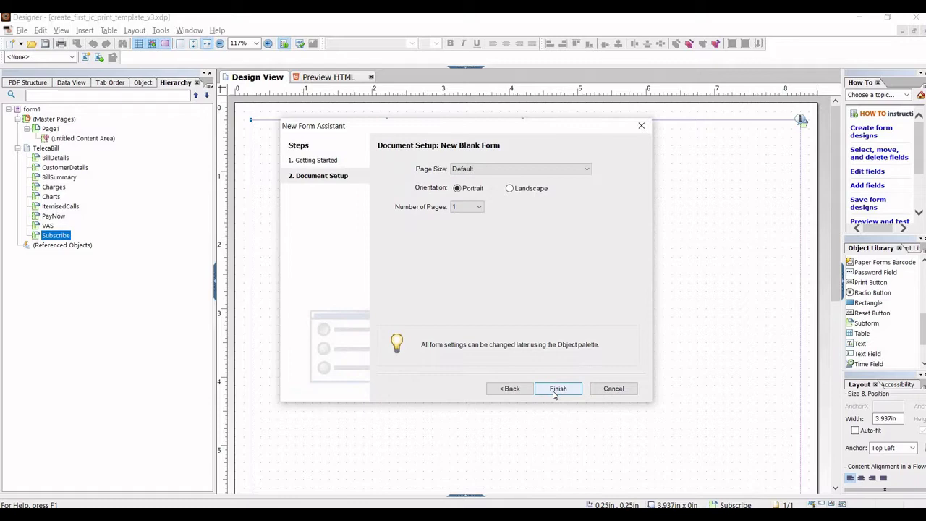
{"action": "left_click", "coordinate": [557, 390]}
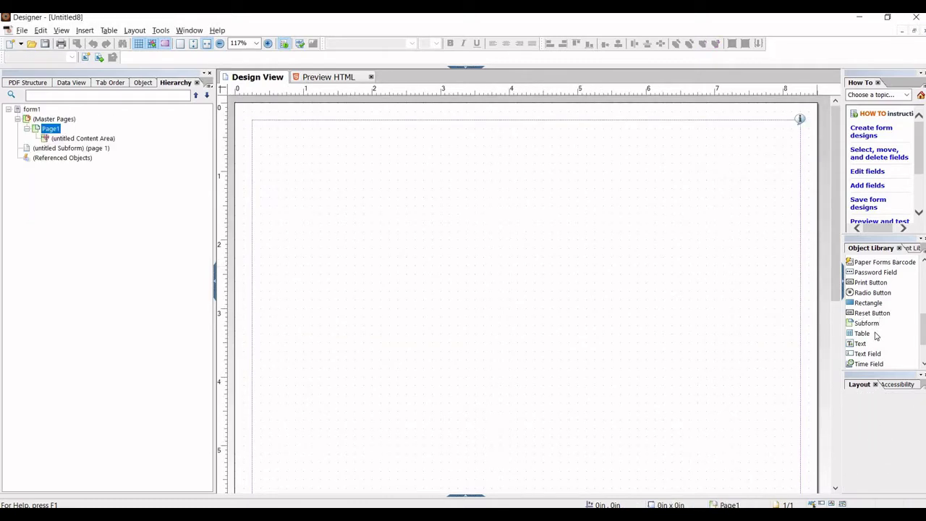
Step: Place Table1 on the page with 5 columns, a header row and 1 body row
{"action": "mouse_move", "coordinate": [862, 337]}
{"action": "left_mouse_down"}
{"action": "mouse_move", "coordinate": [480, 239]}
{"action": "mouse_move", "coordinate": [492, 240]}
{"action": "left_mouse_up"}
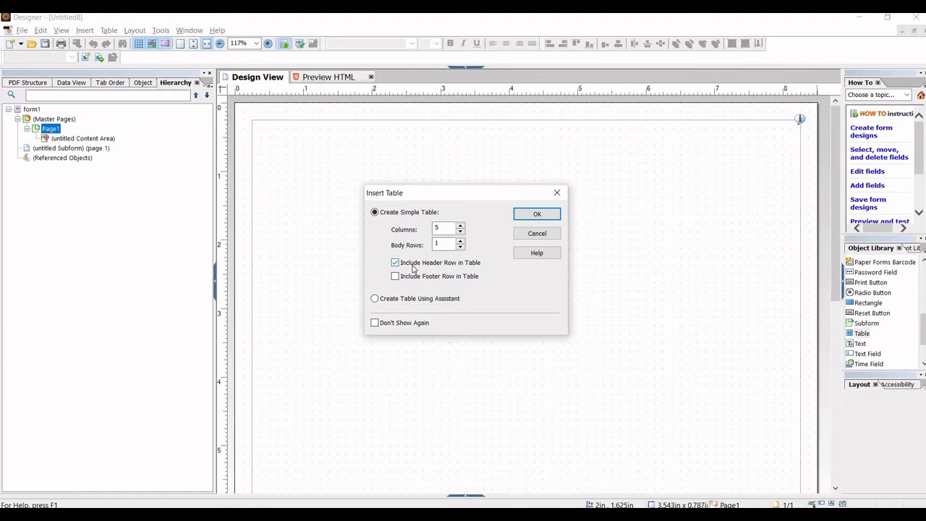
{"action": "left_click", "coordinate": [538, 215]}
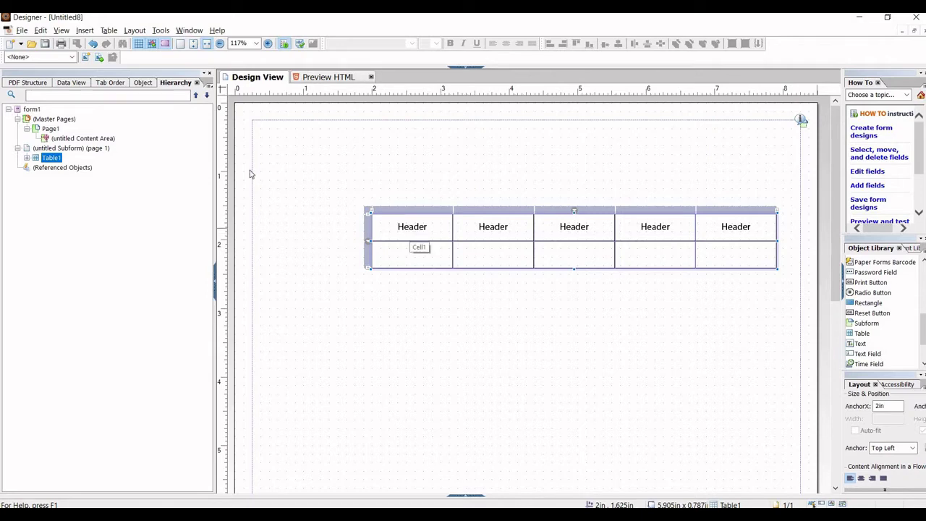
Step: Expand Table1 in the Hierarchy and rename header Cell1 to Date and Cell2 to Time
{"action": "left_click", "coordinate": [27, 157]}
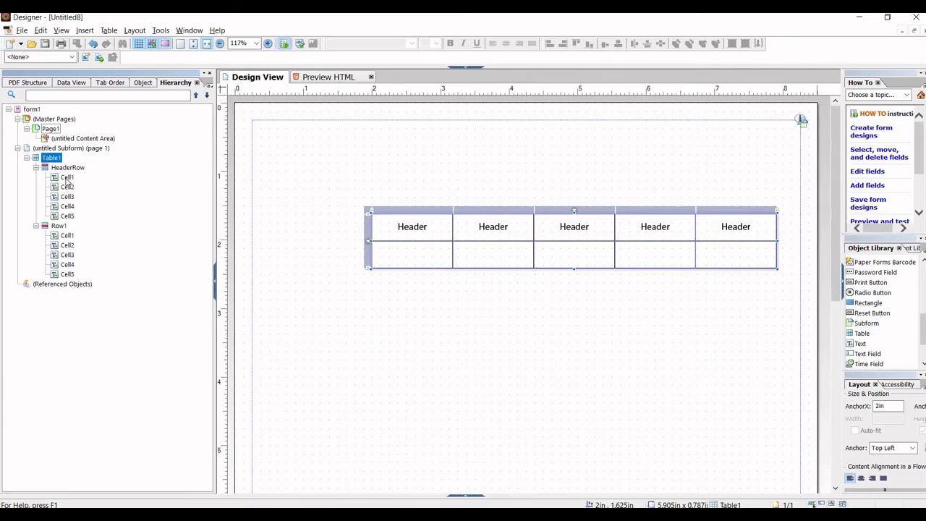
{"action": "left_click", "coordinate": [66, 177]}
{"action": "right_click", "coordinate": [67, 177]}
{"action": "left_click", "coordinate": [95, 186]}
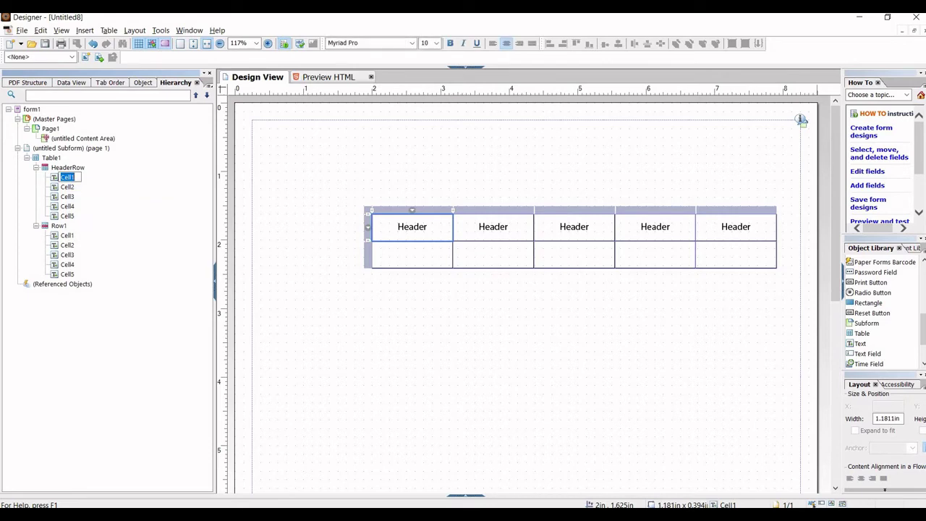
{"action": "type", "text": "Date"}
{"action": "left_click", "coordinate": [67, 188]}
{"action": "right_click", "coordinate": [82, 195]}
{"action": "left_click", "coordinate": [82, 195]}
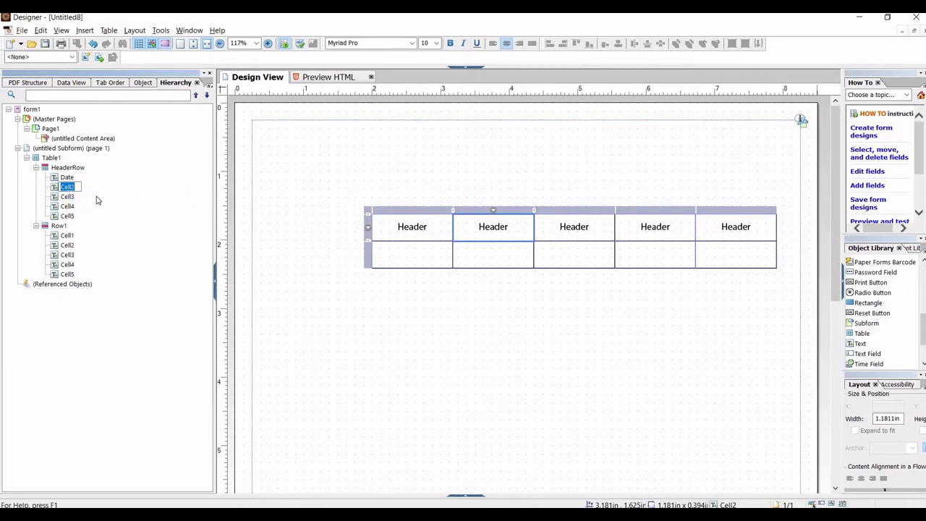
{"action": "type", "text": "Time"}
Step: Rename header cells 3, 4 and 5 to Number, Duration and Charges
{"action": "left_click", "coordinate": [67, 198]}
{"action": "right_click", "coordinate": [67, 196]}
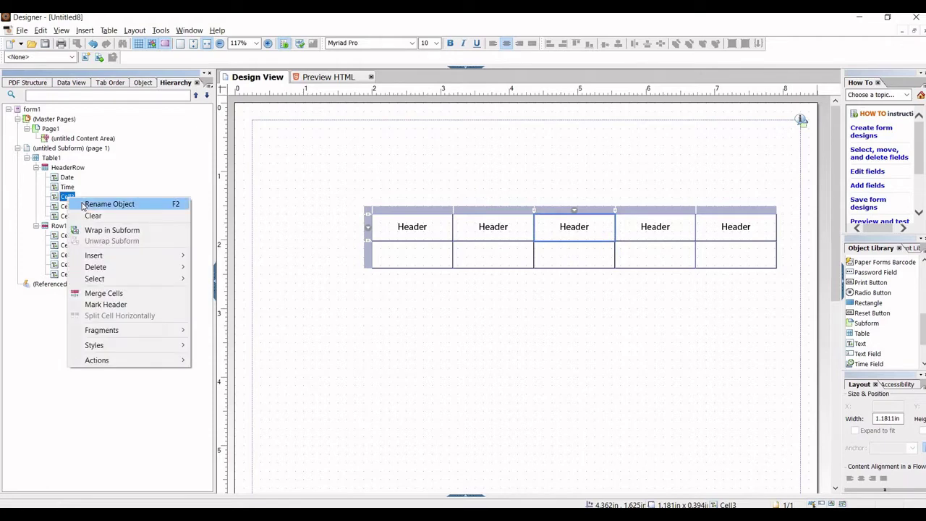
{"action": "left_click", "coordinate": [101, 204]}
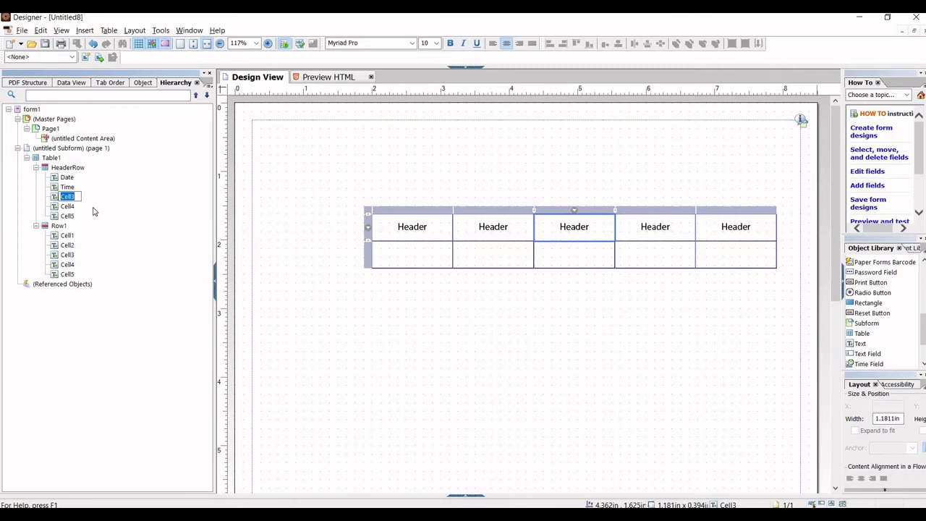
{"action": "type", "text": "Numb"}
{"action": "type", "text": "er"}
{"action": "left_click", "coordinate": [70, 208]}
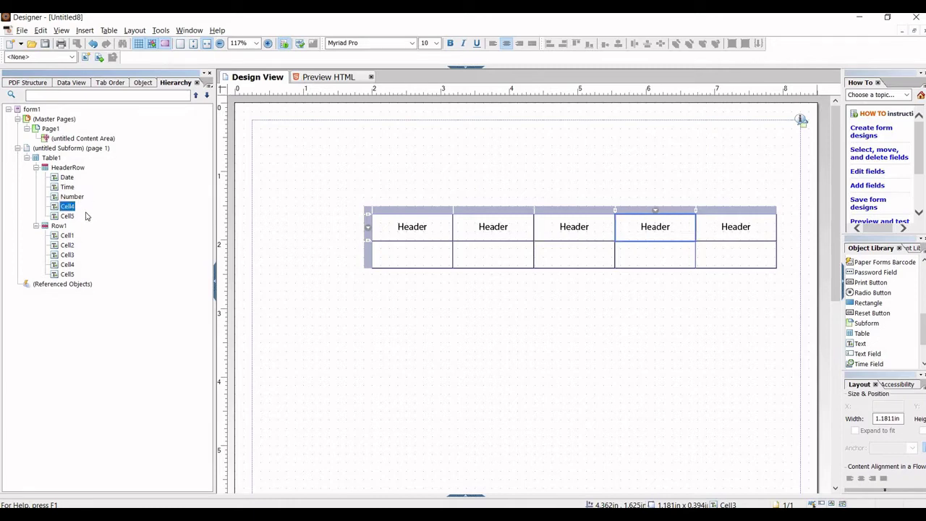
{"action": "right_click", "coordinate": [70, 207]}
{"action": "left_click", "coordinate": [86, 214]}
{"action": "type", "text": "D"}
{"action": "type", "text": "uration"}
{"action": "left_click", "coordinate": [71, 219]}
{"action": "right_click", "coordinate": [70, 217]}
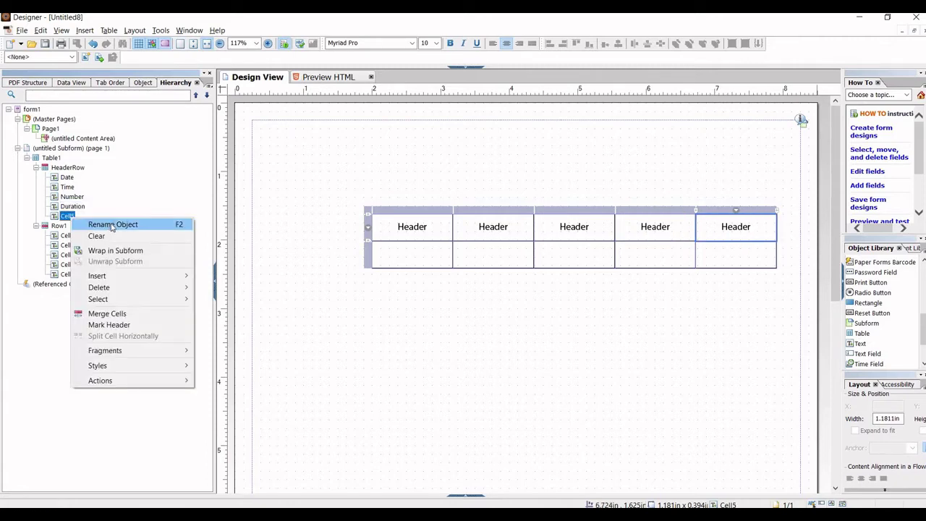
{"action": "left_click", "coordinate": [113, 223]}
{"action": "type", "text": "C"}
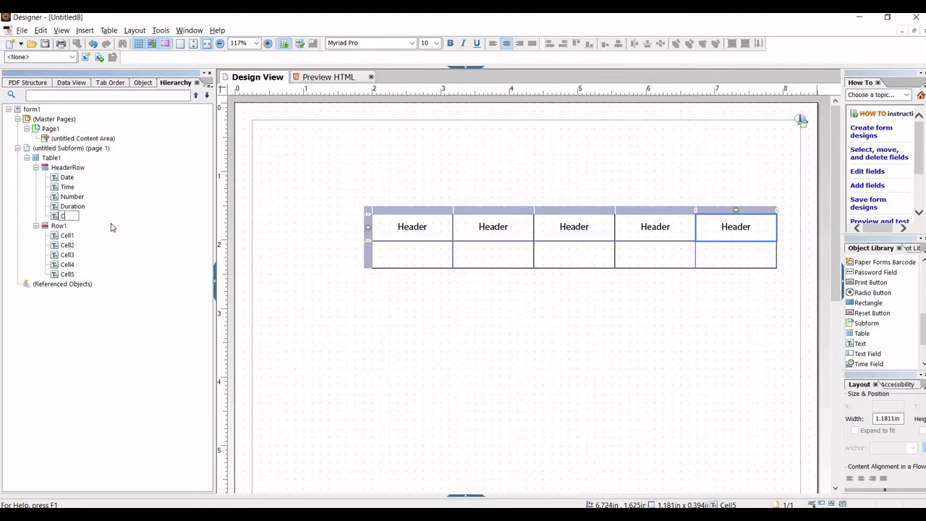
{"action": "type", "text": "harges"}
Step: Change the first three header captions on the page to Date, Time and Number
{"action": "left_click", "coordinate": [206, 246]}
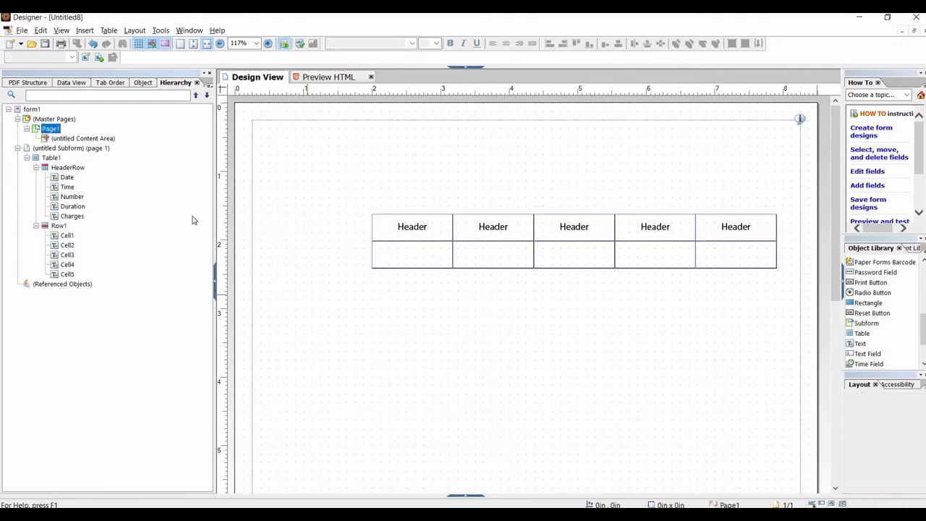
{"action": "double_click", "coordinate": [410, 225]}
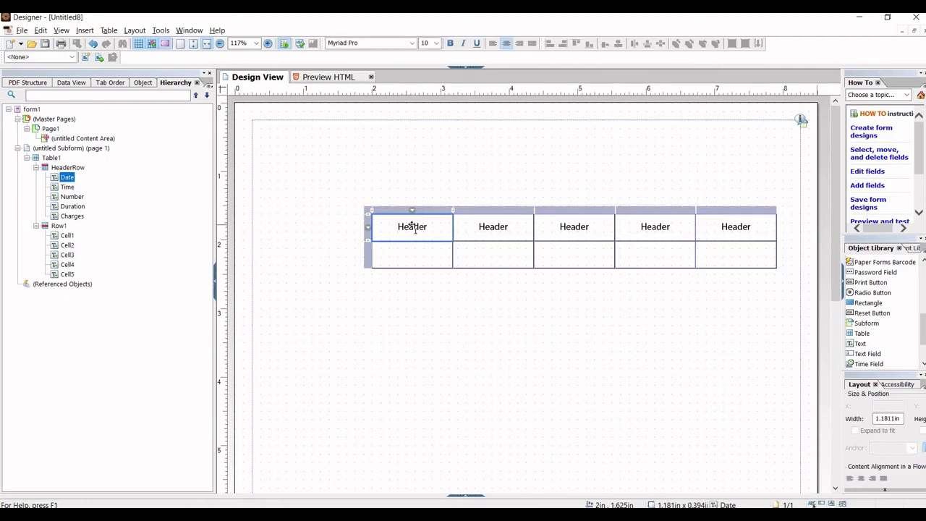
{"action": "double_click", "coordinate": [438, 226]}
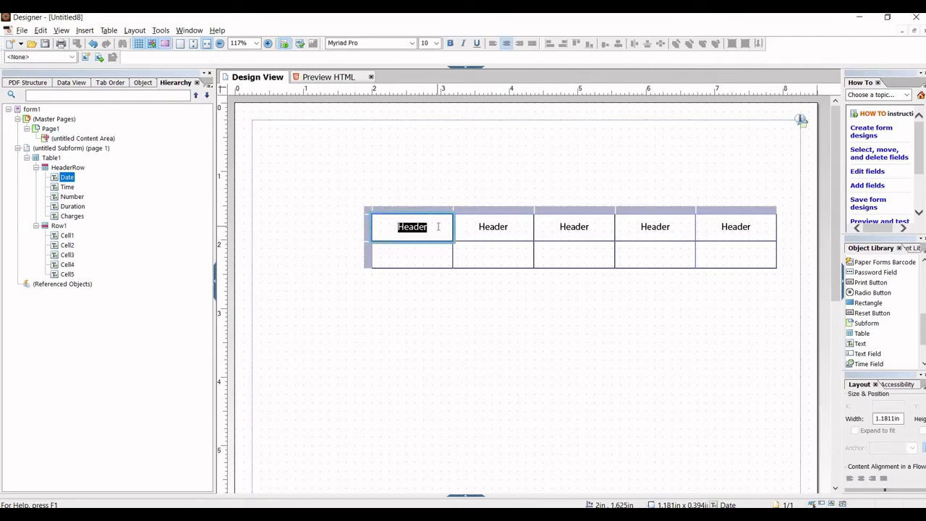
{"action": "type", "text": "Date"}
{"action": "double_click", "coordinate": [492, 227]}
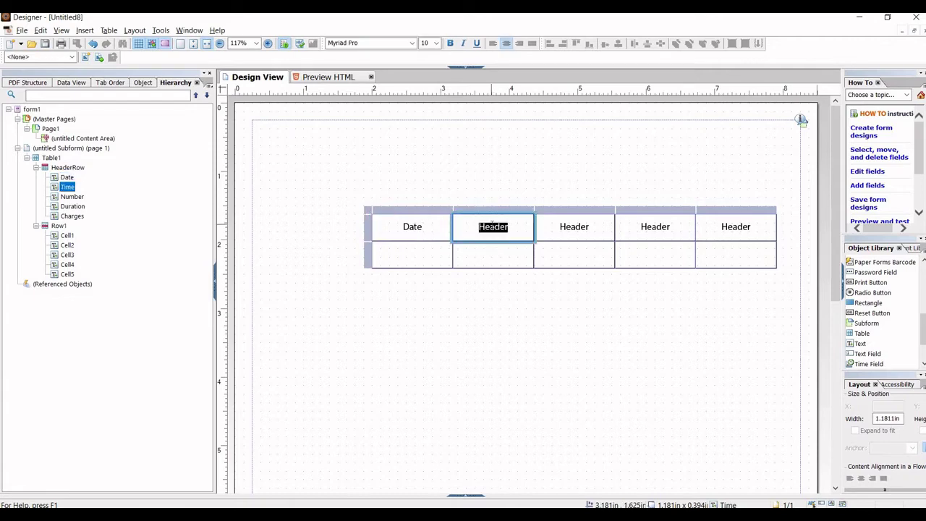
{"action": "type", "text": "Time"}
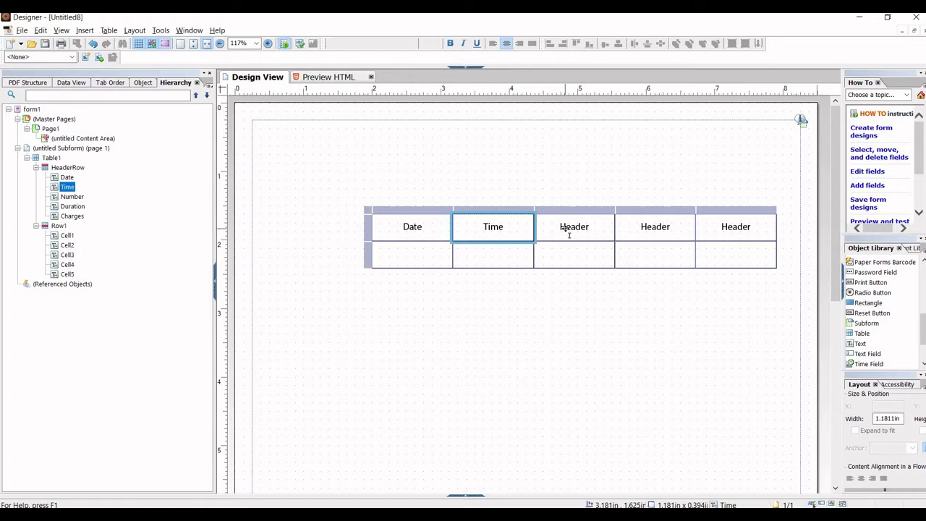
{"action": "double_click", "coordinate": [570, 227]}
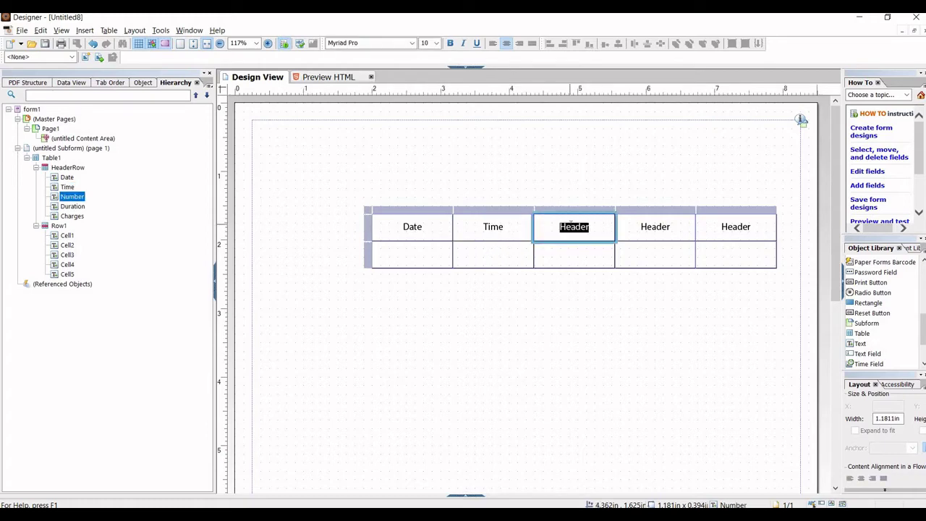
{"action": "type", "text": "Numbe"}
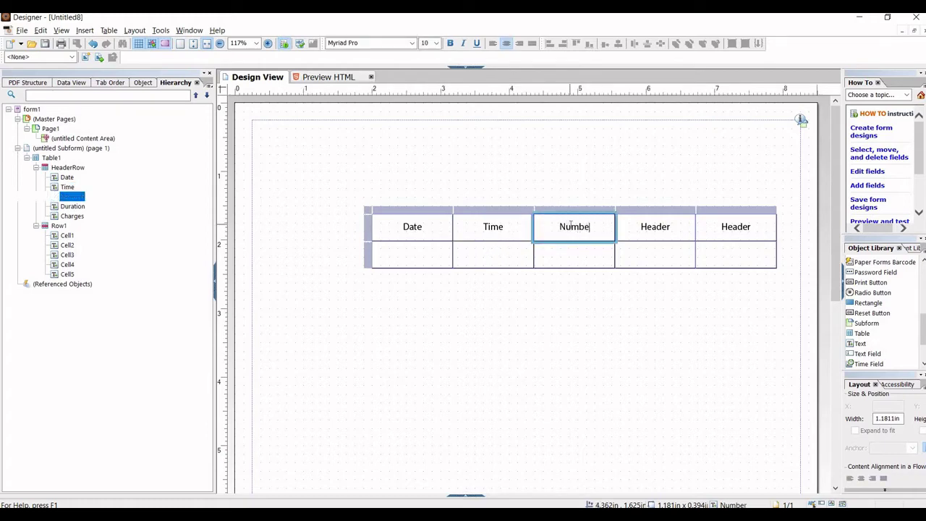
{"action": "type", "text": "r"}
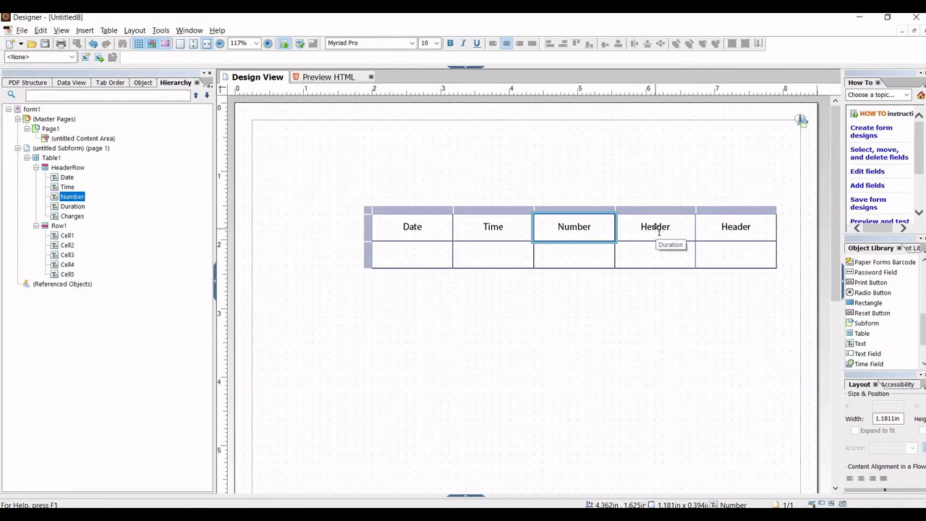
Step: Set the last two header captions to Duration and Charges, correcting the capital-H typo
{"action": "double_click", "coordinate": [655, 226]}
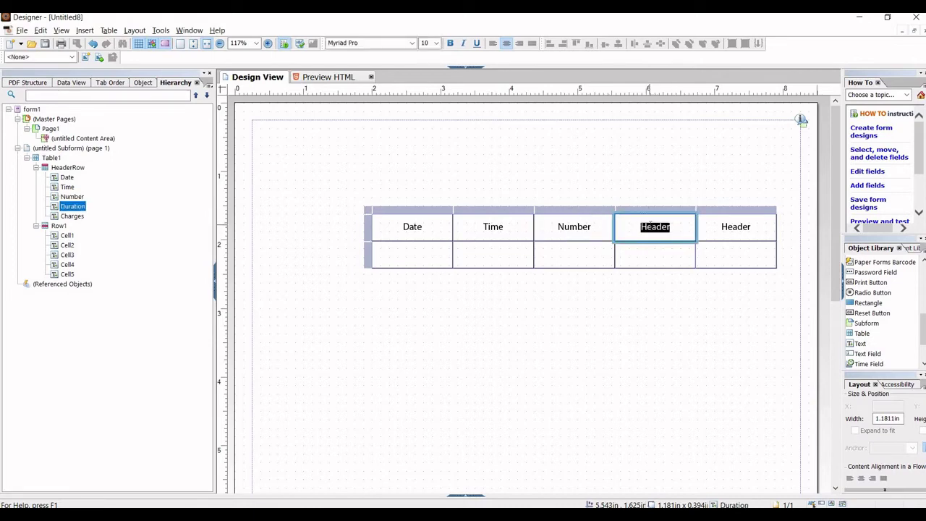
{"action": "type", "text": "Dura"}
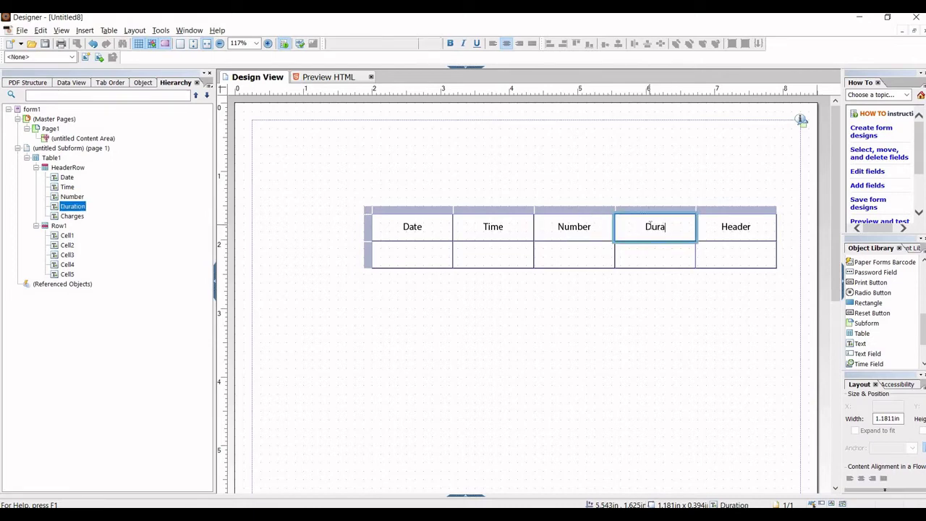
{"action": "type", "text": "tion"}
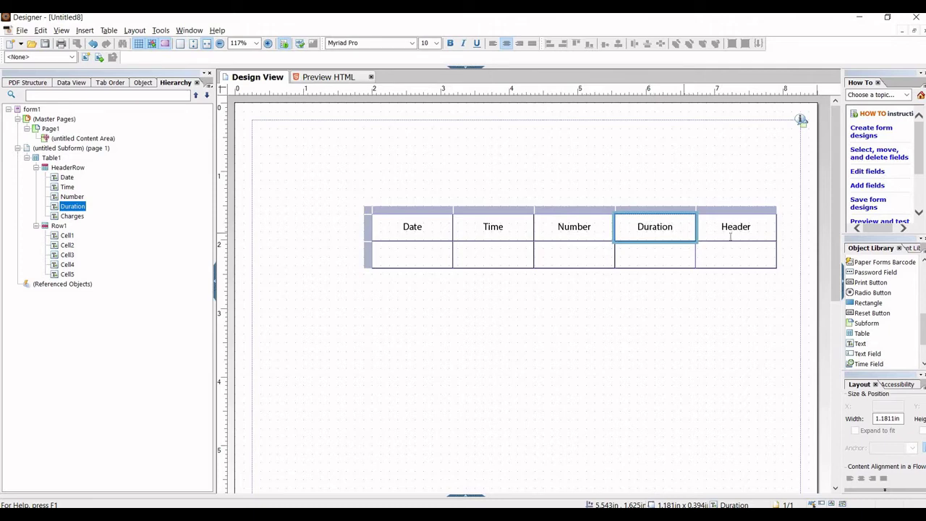
{"action": "double_click", "coordinate": [737, 227]}
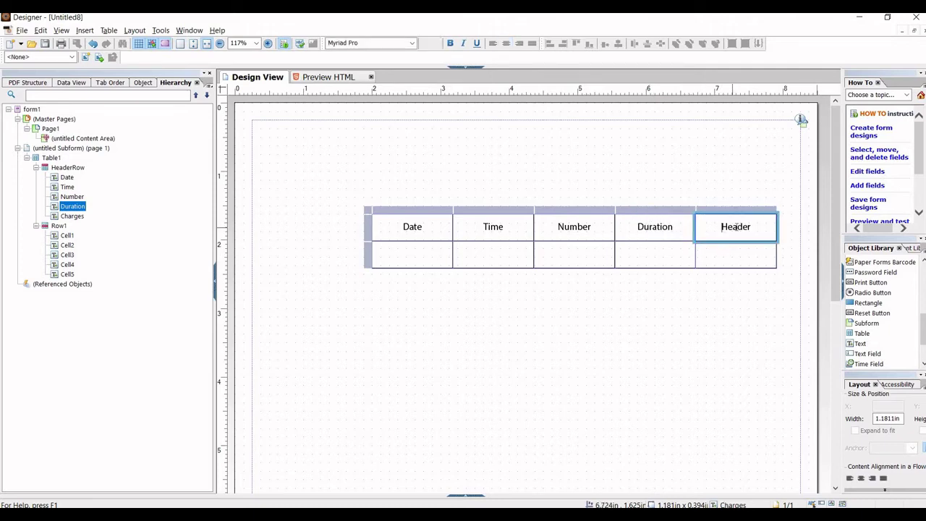
{"action": "type", "text": "CHa"}
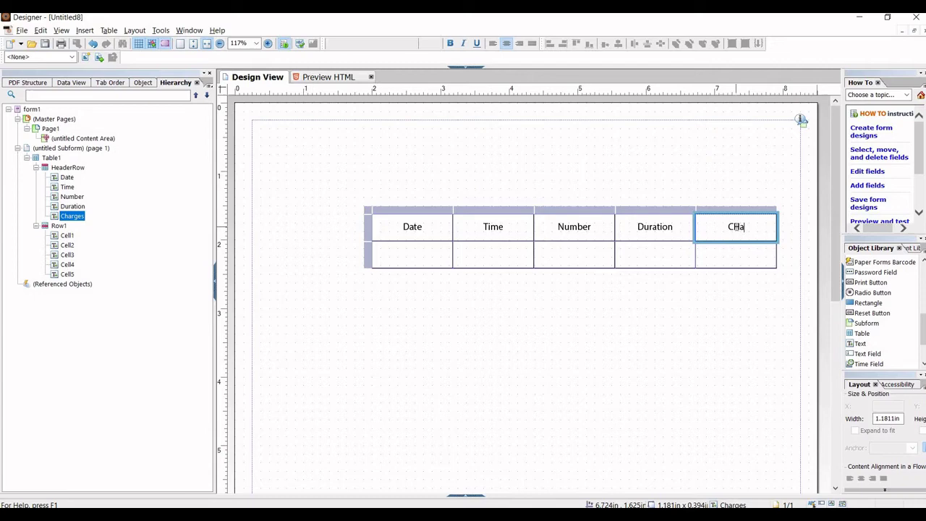
{"action": "type", "text": "rges"}
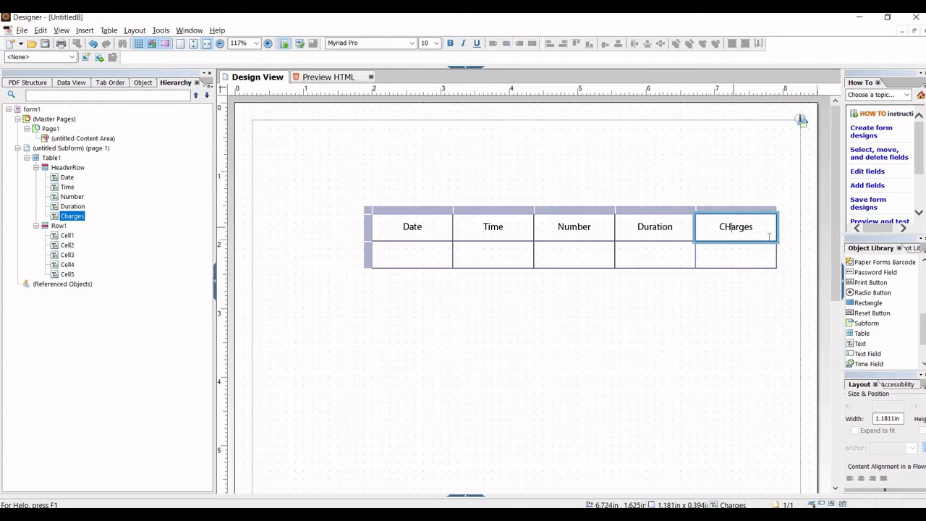
{"action": "key", "text": "Left"}
{"action": "key", "text": "Left"}
{"action": "key", "text": "Left"}
{"action": "key", "text": "BackSpace"}
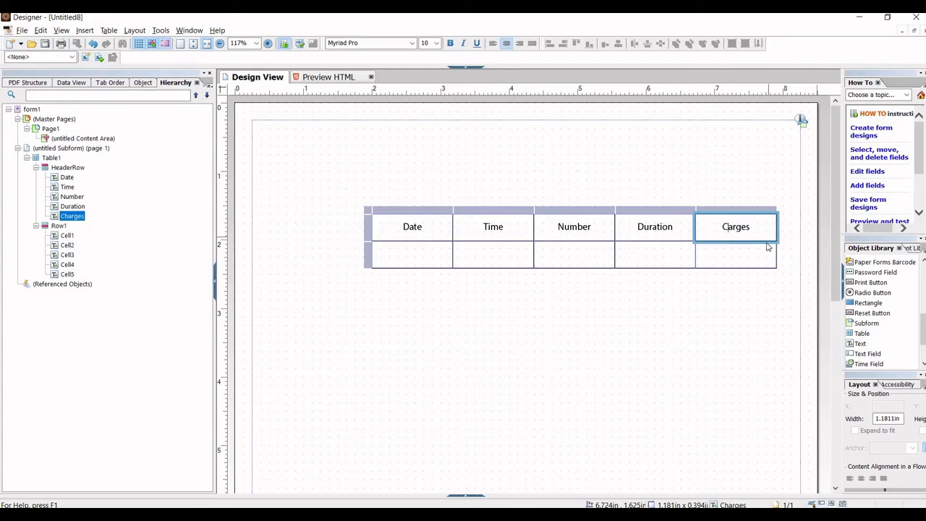
{"action": "type", "text": "ha"}
{"action": "key", "text": "Escape"}
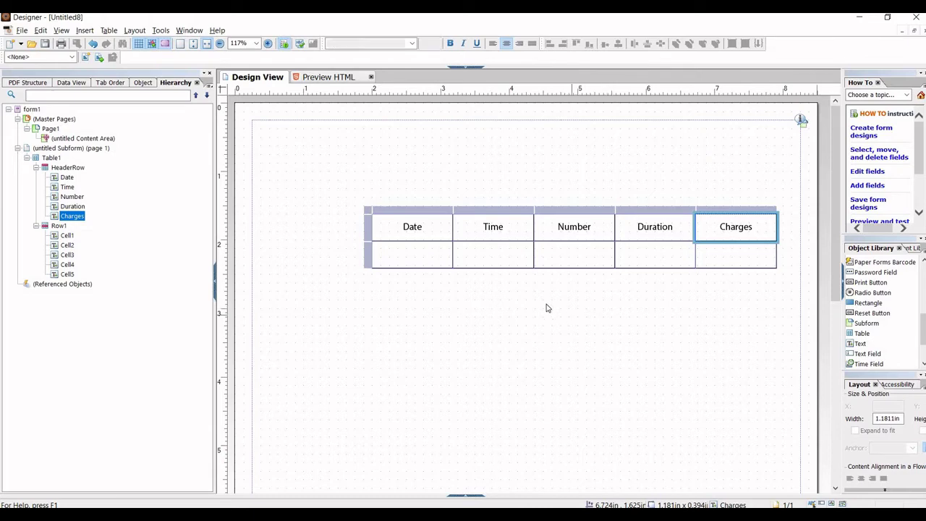
{"action": "left_click", "coordinate": [546, 309]}
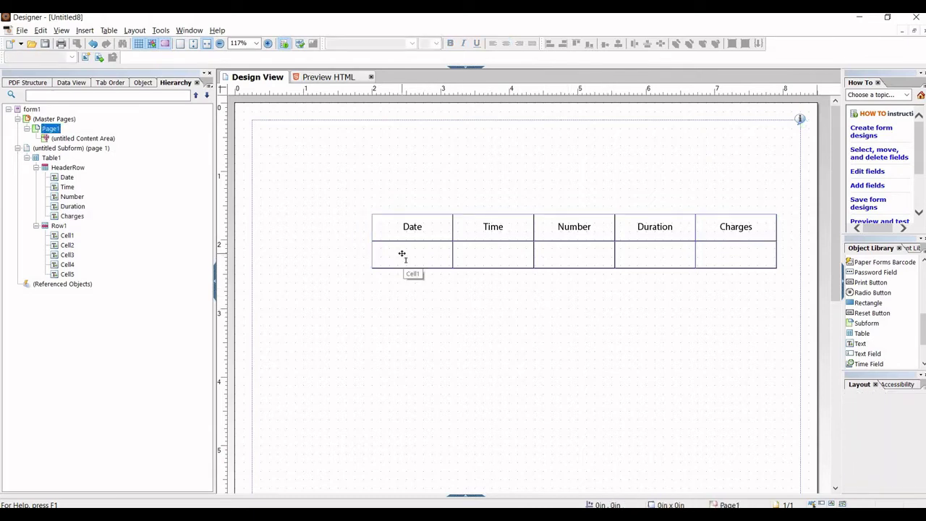
Step: Drop text fields into the Date, Time, Number, Duration and Charges cells of Row1
{"action": "left_click", "coordinate": [414, 254]}
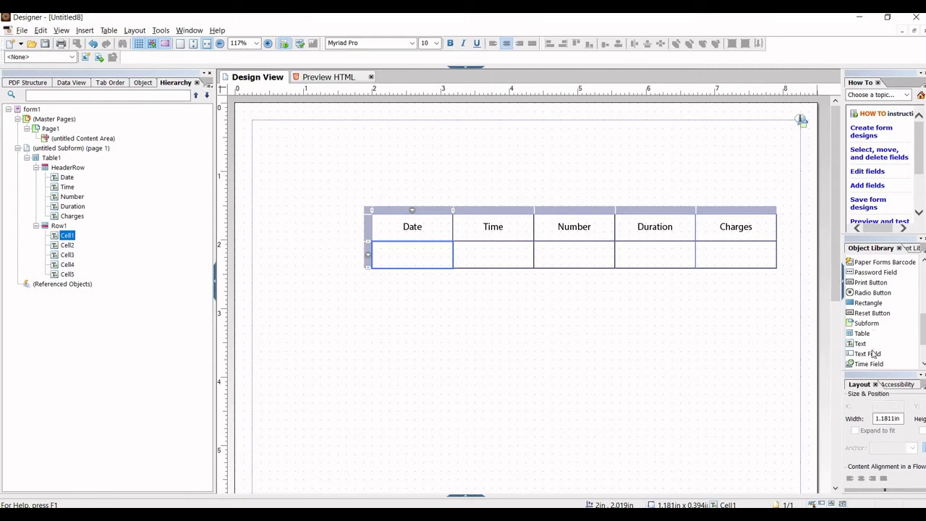
{"action": "left_click_drag", "start_coordinate": [870, 356], "coordinate": [426, 258]}
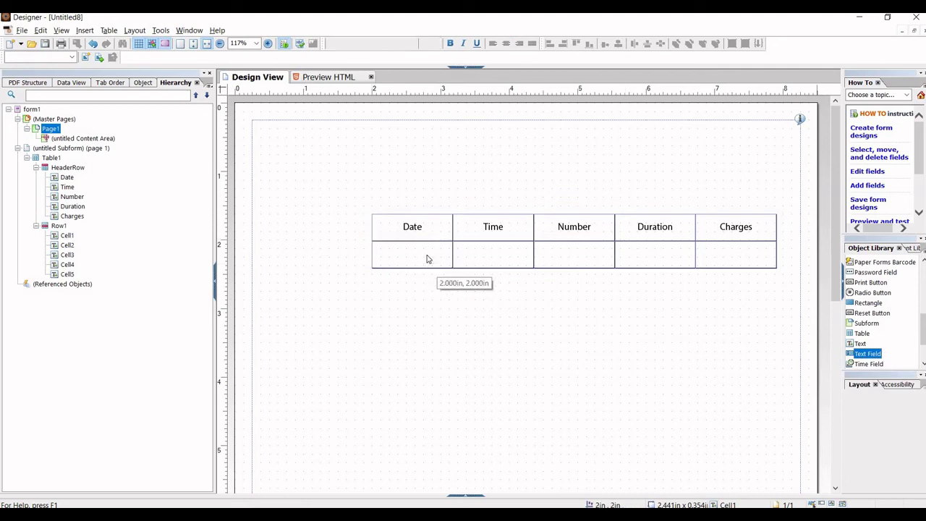
{"action": "left_click", "coordinate": [481, 256]}
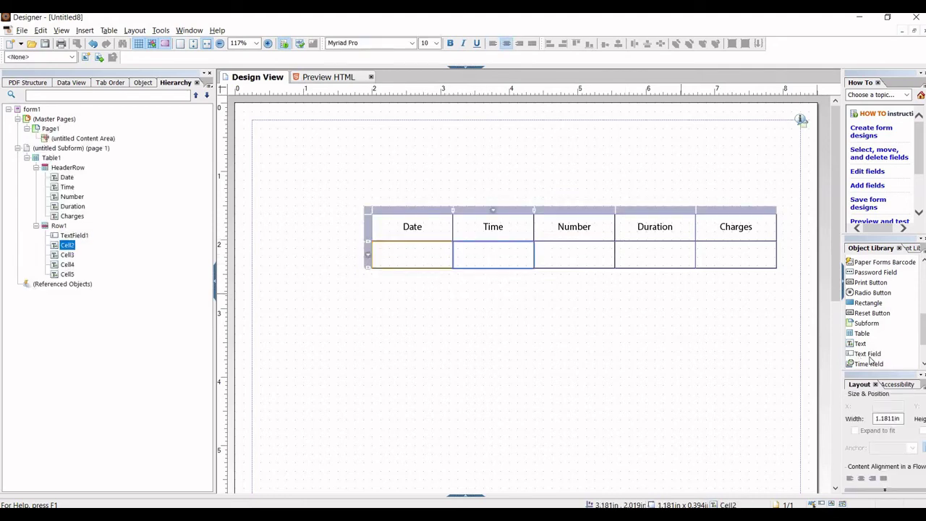
{"action": "left_click_drag", "start_coordinate": [867, 353], "coordinate": [509, 264]}
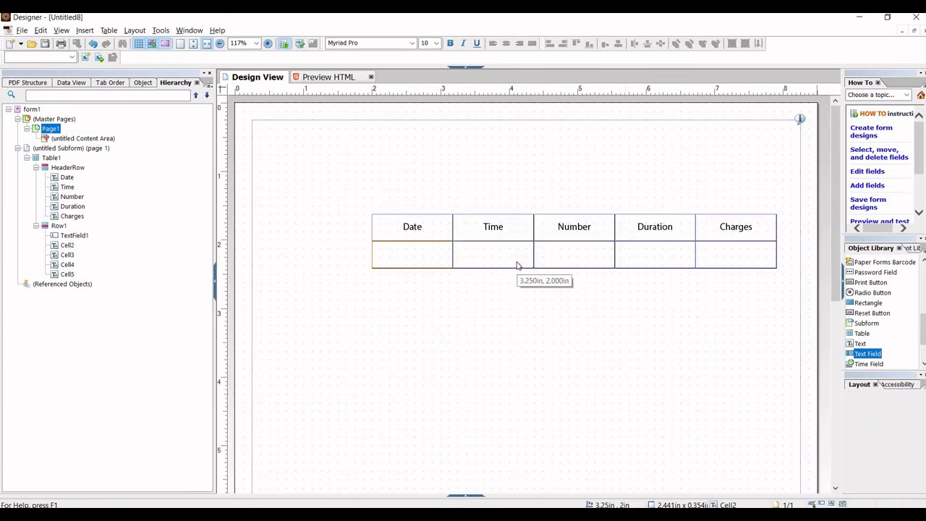
{"action": "left_click_drag", "start_coordinate": [867, 356], "coordinate": [591, 265]}
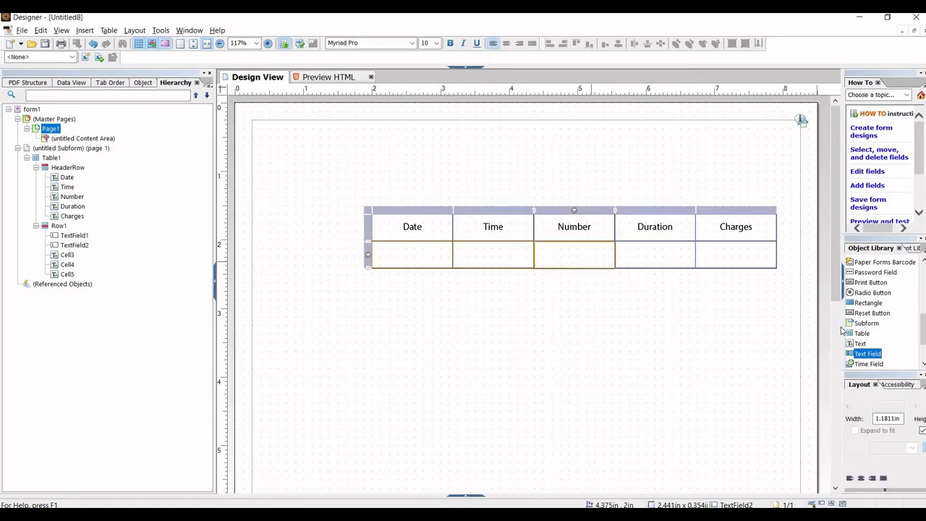
{"action": "left_click_drag", "start_coordinate": [866, 353], "coordinate": [809, 308]}
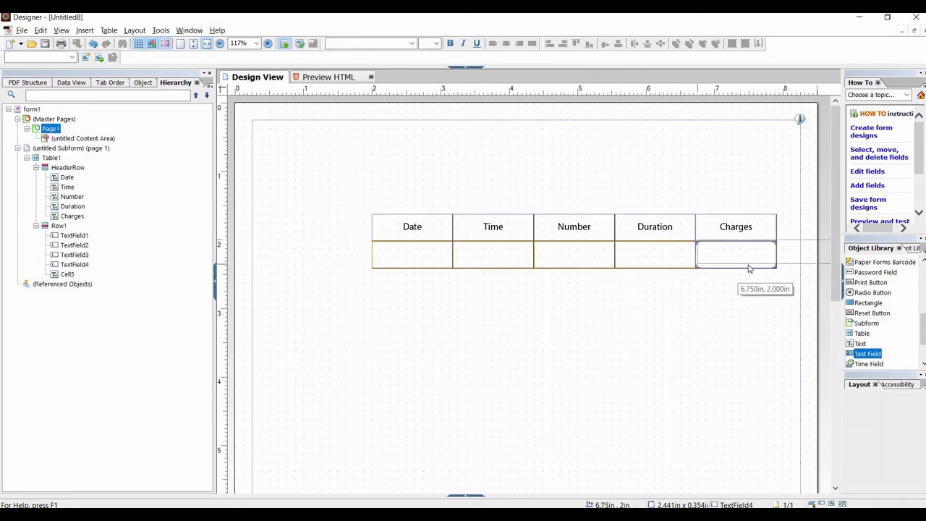
{"action": "left_click_drag", "start_coordinate": [749, 267], "coordinate": [750, 267]}
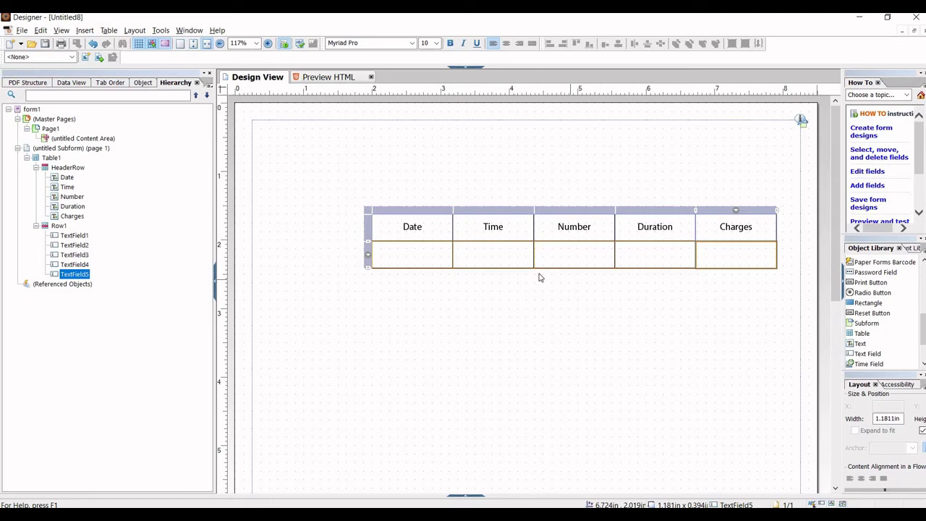
Step: Save the form as Adobe XML Form (*.xdp) named table_lf_v2.xdp
{"action": "left_click", "coordinate": [22, 31]}
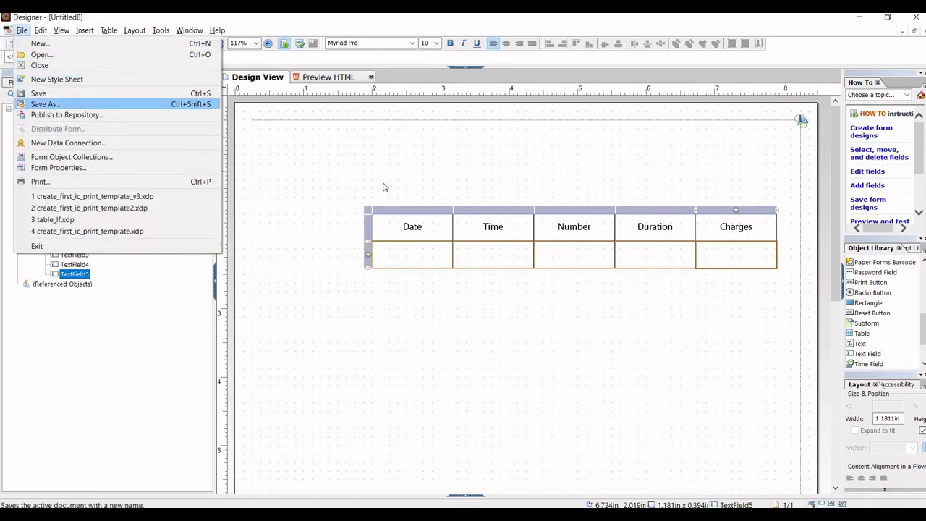
{"action": "key", "text": "Return"}
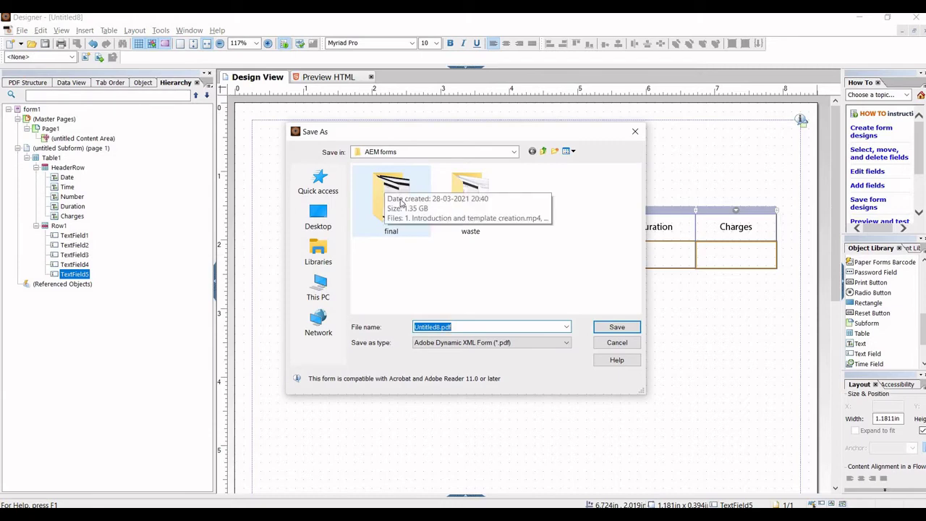
{"action": "left_click", "coordinate": [561, 345]}
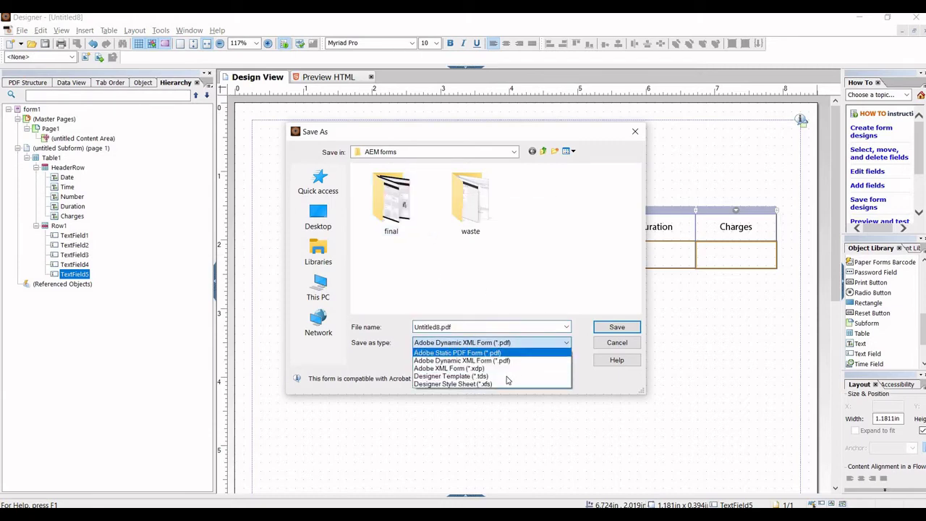
{"action": "left_click", "coordinate": [499, 368]}
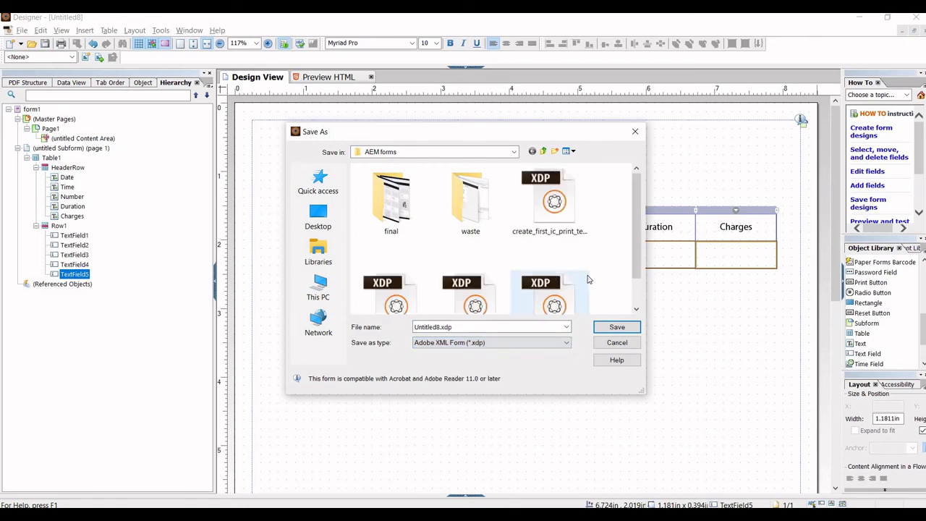
{"action": "scroll", "coordinate": [561, 293], "scroll_direction": "down", "scroll_amount": 1}
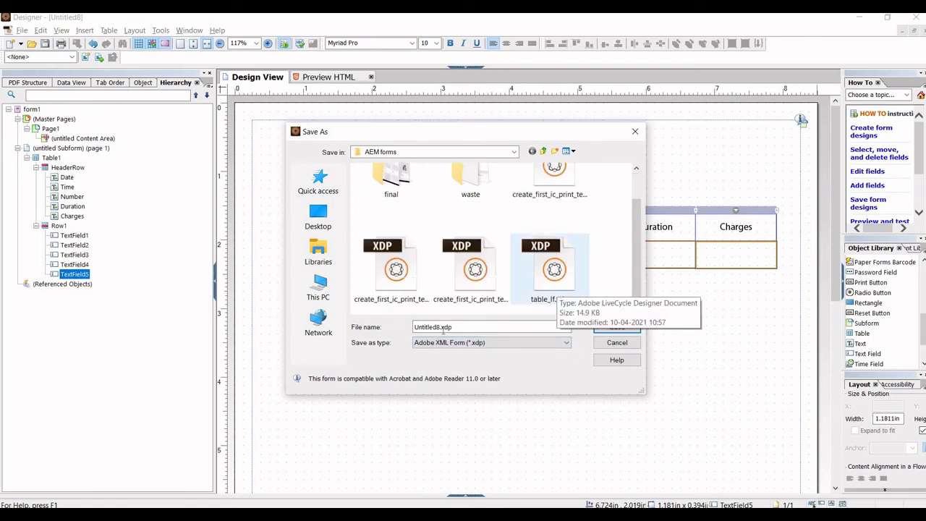
{"action": "left_click", "coordinate": [558, 289]}
{"action": "left_click", "coordinate": [436, 326]}
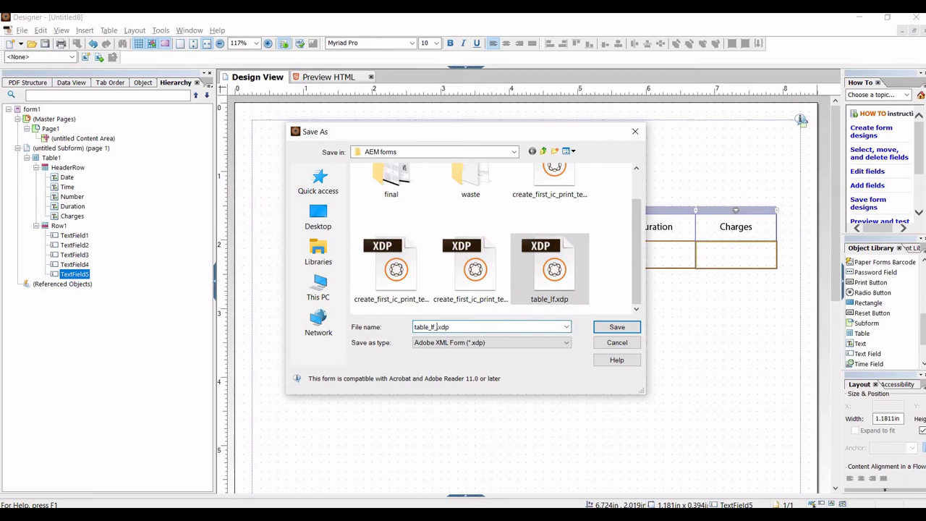
{"action": "type", "text": "_v2"}
{"action": "left_click", "coordinate": [617, 328]}
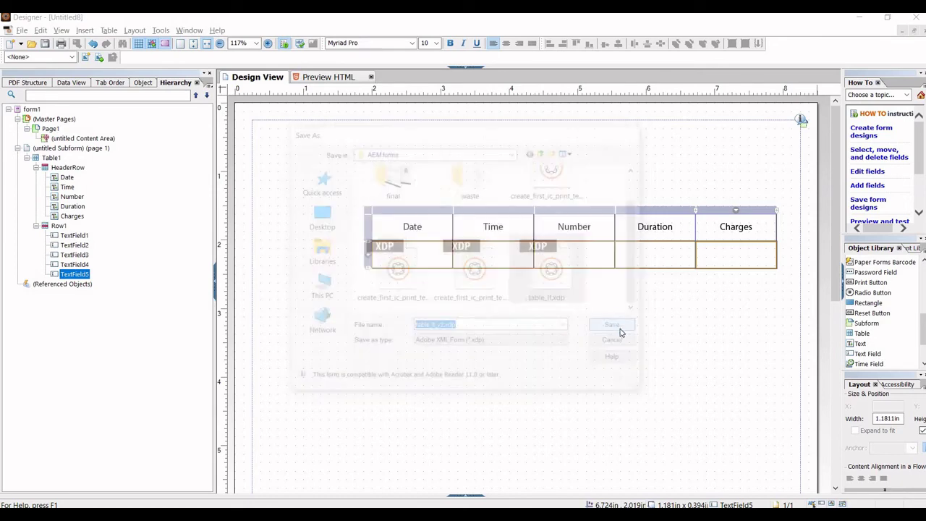